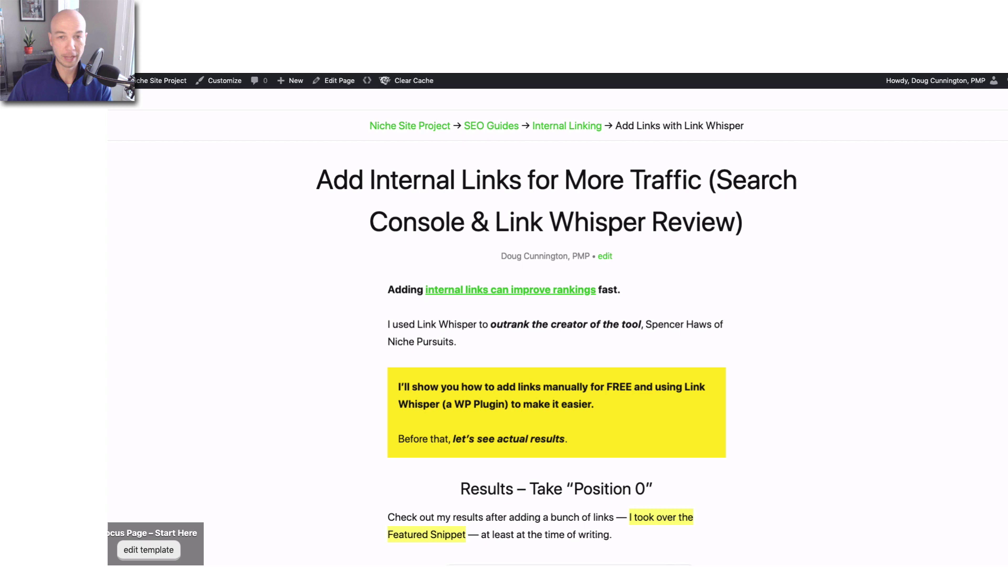
Step: Go back to the Link Whisper search results, then forward again to the internal links article
key("alt+Left")
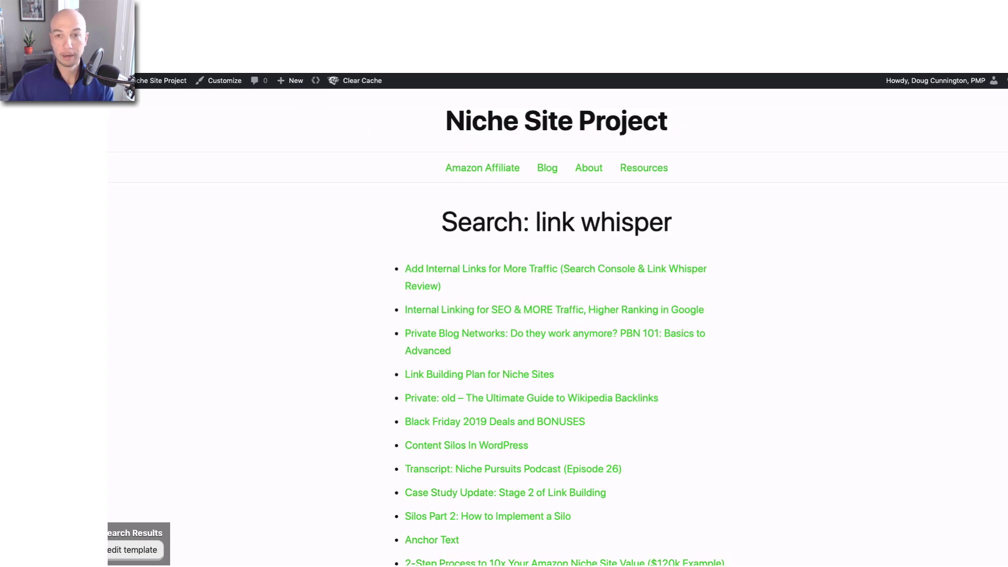
key("alt+Right")
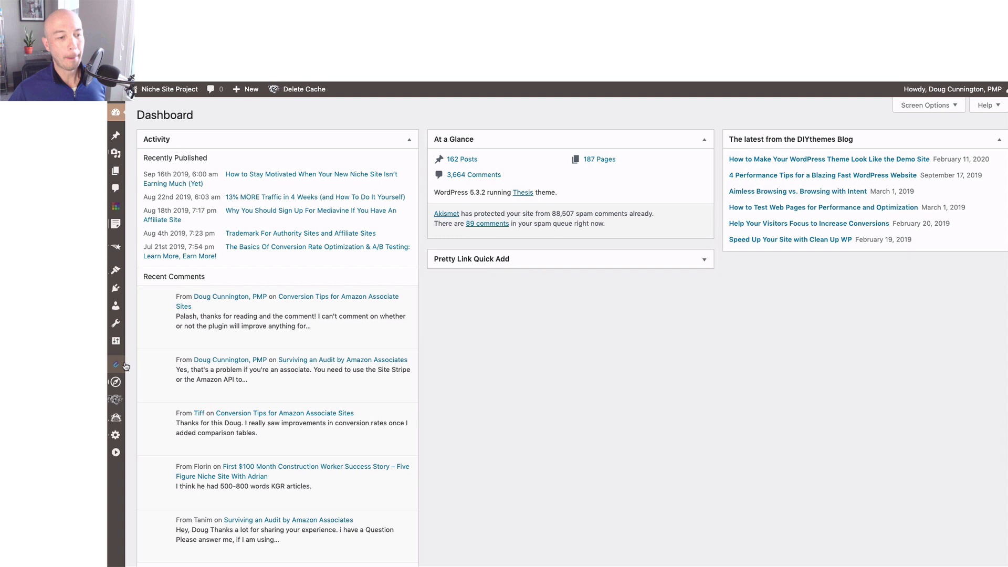
Step: Open the Link Whisper Report and check the first post's empty inbound links list
mouse_move(120, 366)
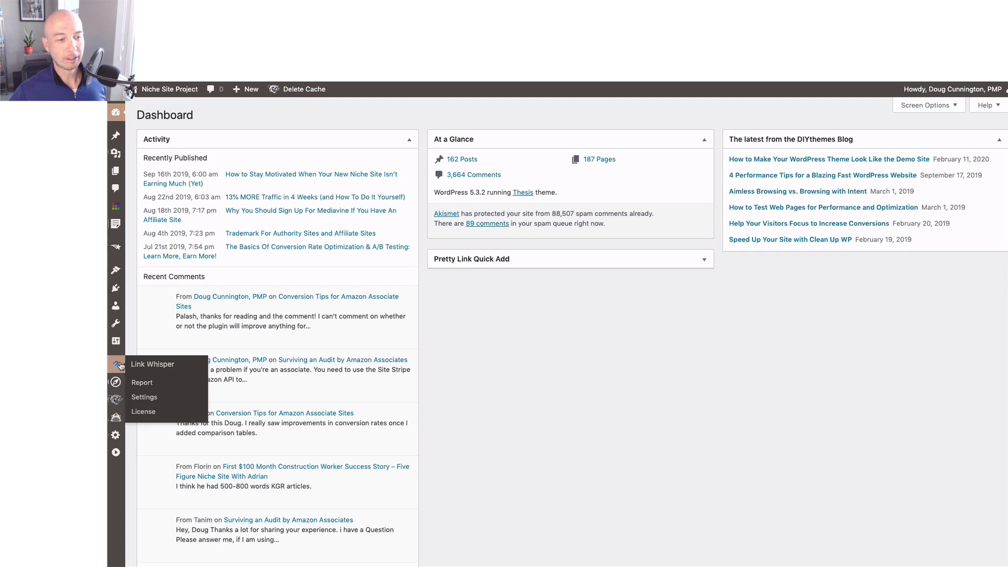
left_click(148, 384)
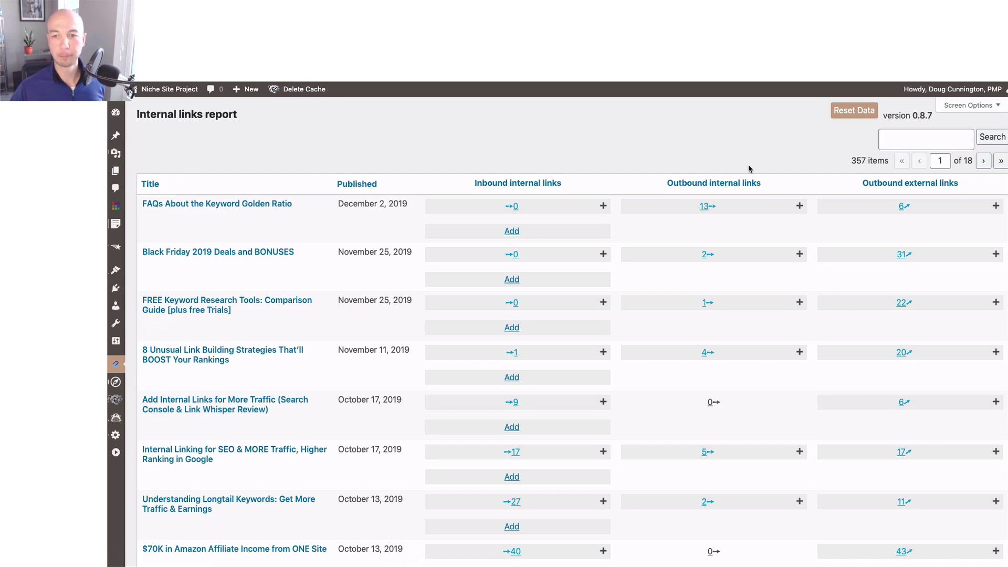
mouse_move(198, 219)
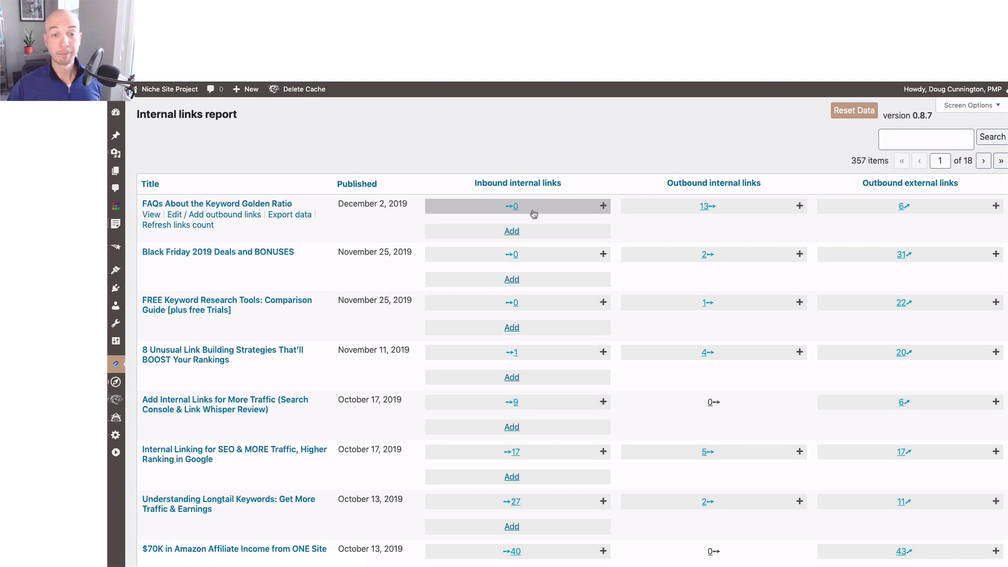
left_click(603, 206)
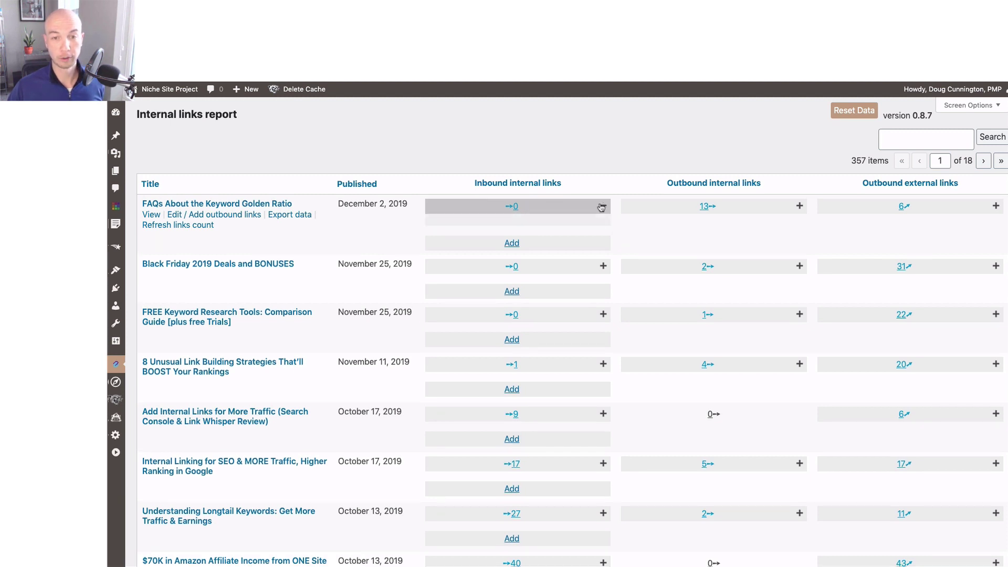
left_click(604, 207)
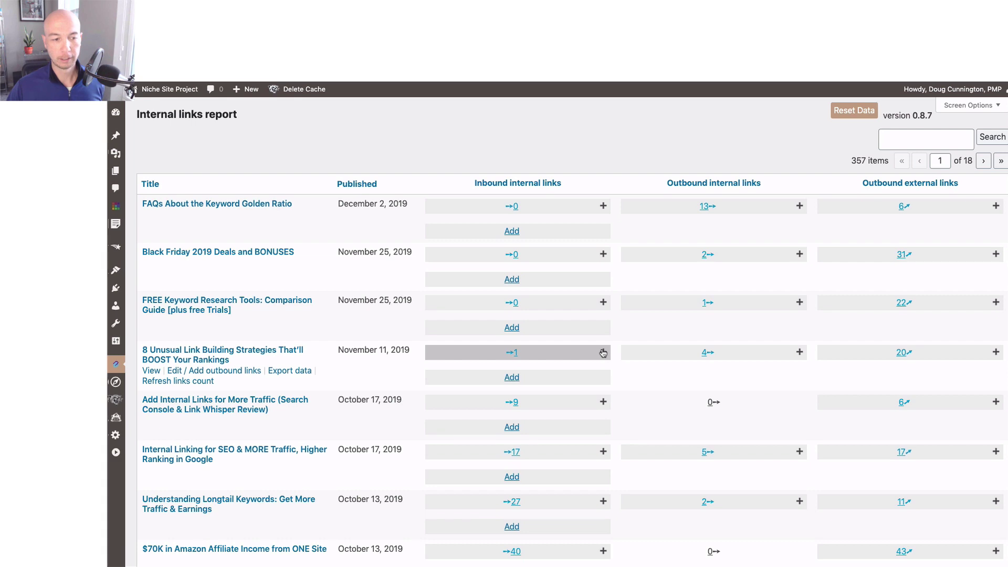
Step: Review the inbound links listed for the internal linking review post, then collapse them
left_click(603, 403)
scroll(540, 407, "down", 2)
scroll(494, 379, "down", 1)
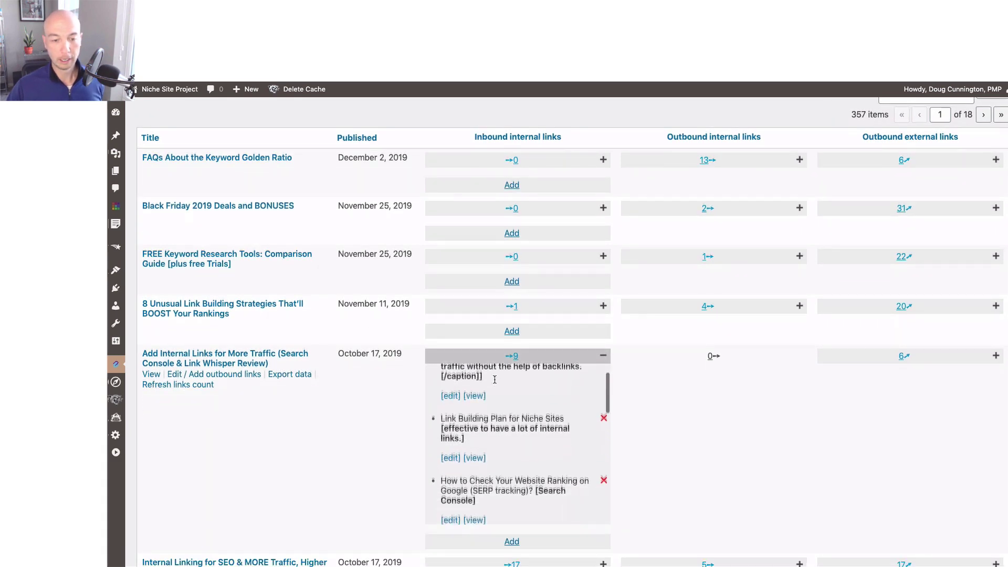
scroll(495, 379, "down", 10)
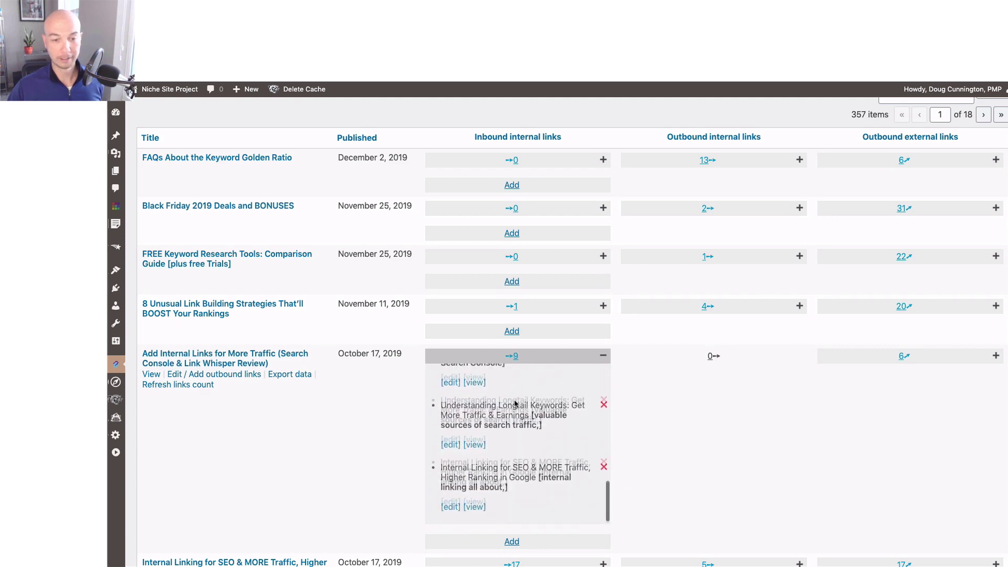
scroll(514, 403, "up", 10)
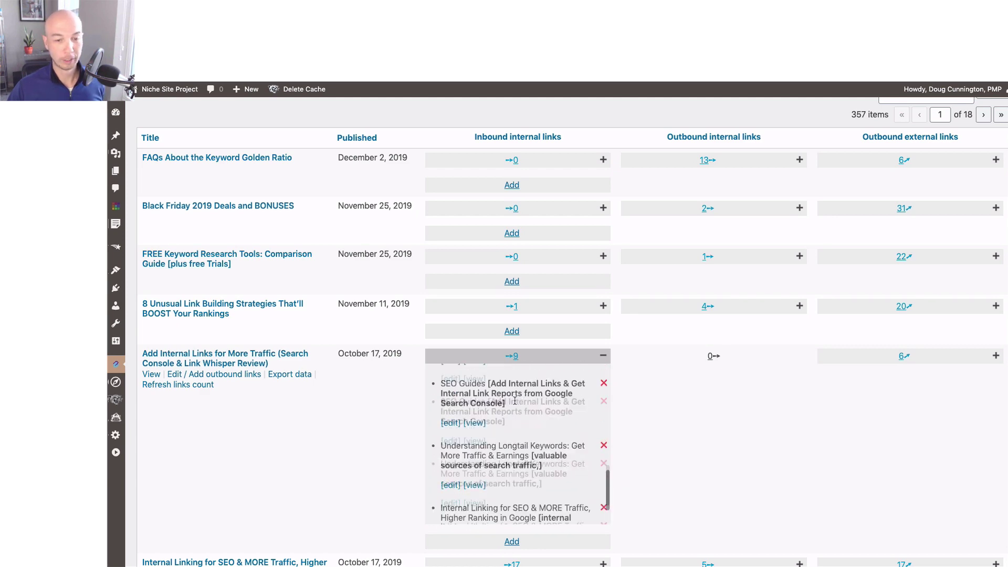
left_click(602, 357)
scroll(603, 357, "up", 2)
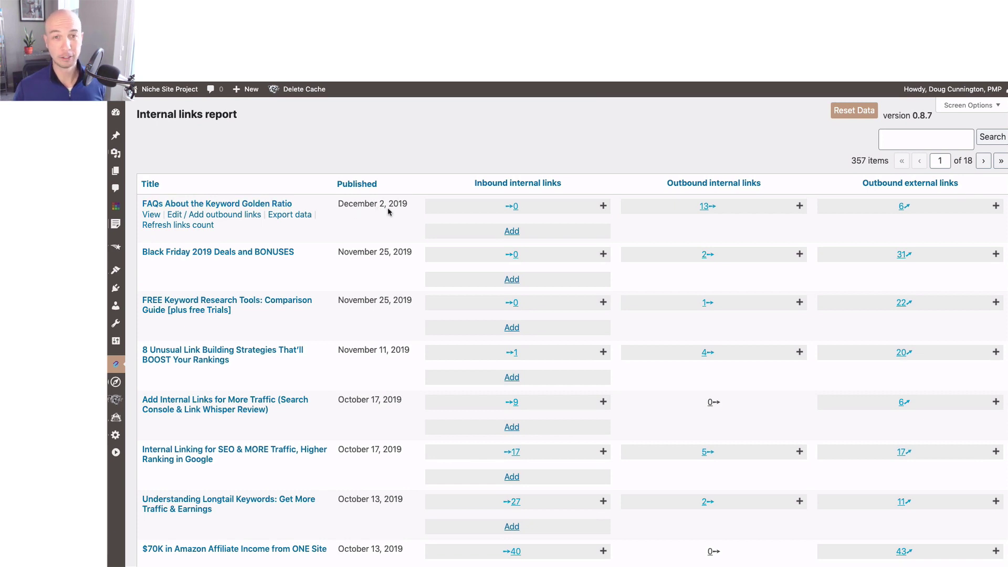
Step: Add inbound links for the 'FAQs About the Keyword Golden Ratio' row and browse the suggestions
left_click(513, 232)
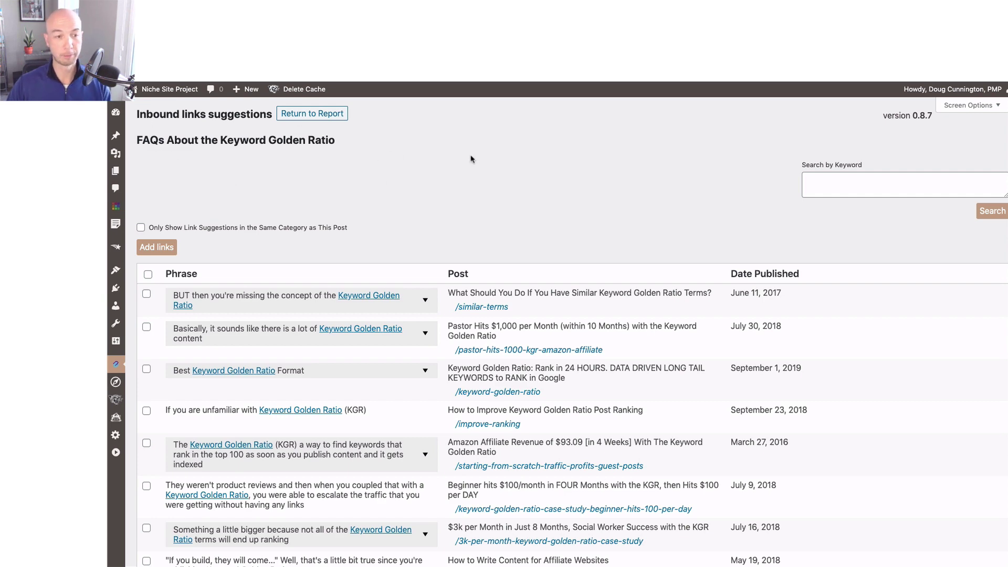
scroll(469, 159, "down", 3)
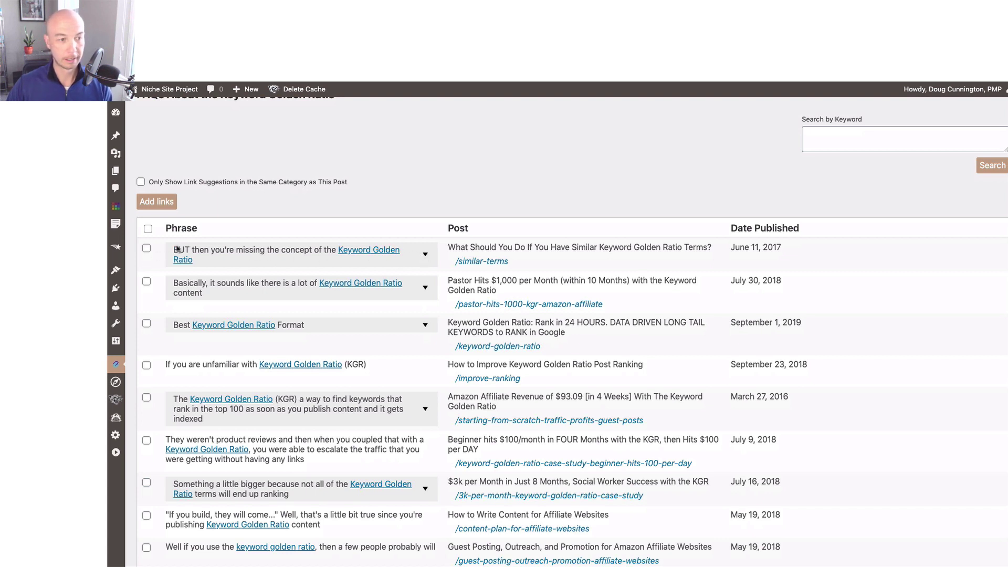
Step: Set the first /similar-terms suggestion's anchor to 'concept of the Keyword Golden Ratio' and tick it
left_click(425, 256)
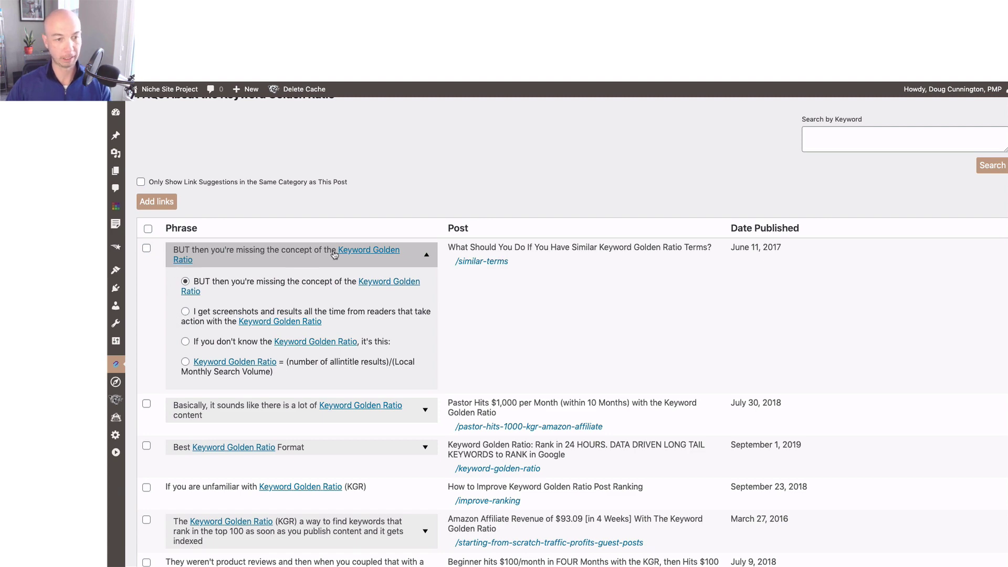
left_click(427, 256)
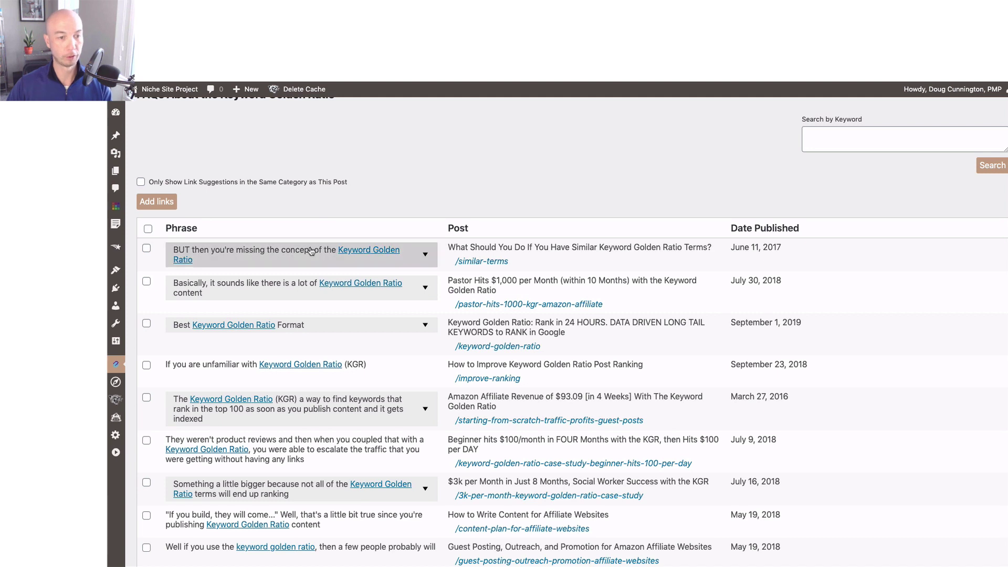
left_click(295, 254)
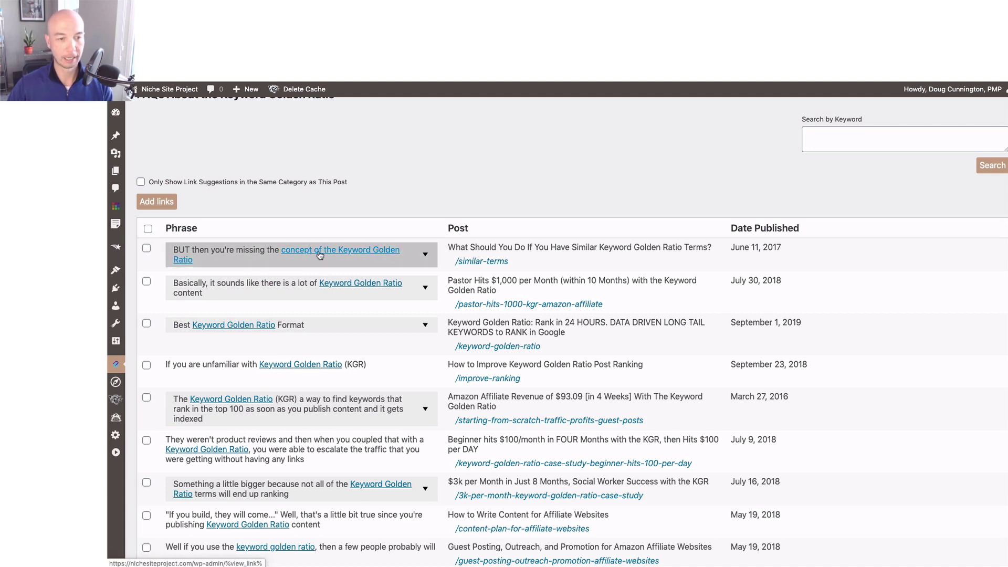
left_click(318, 251)
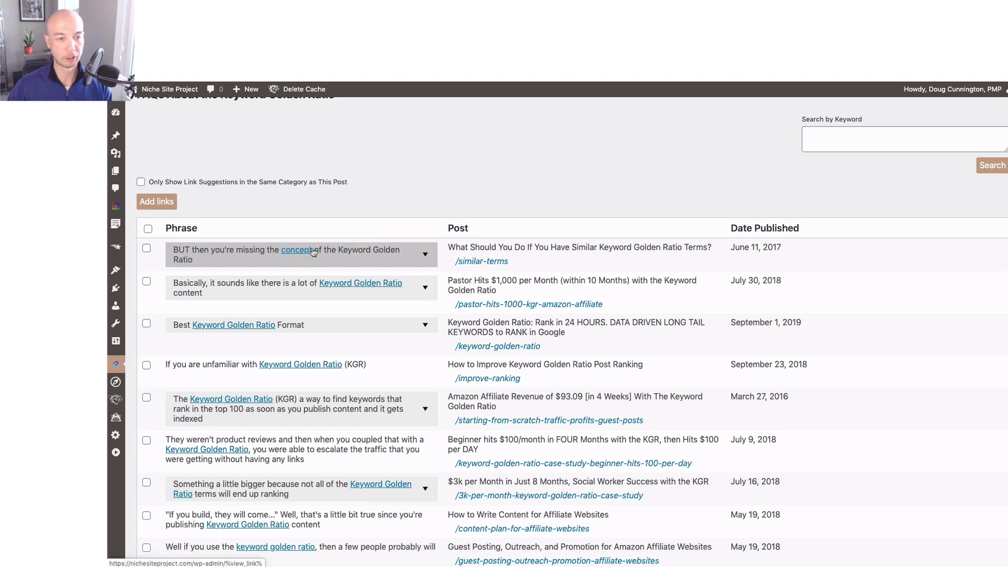
left_click(387, 251)
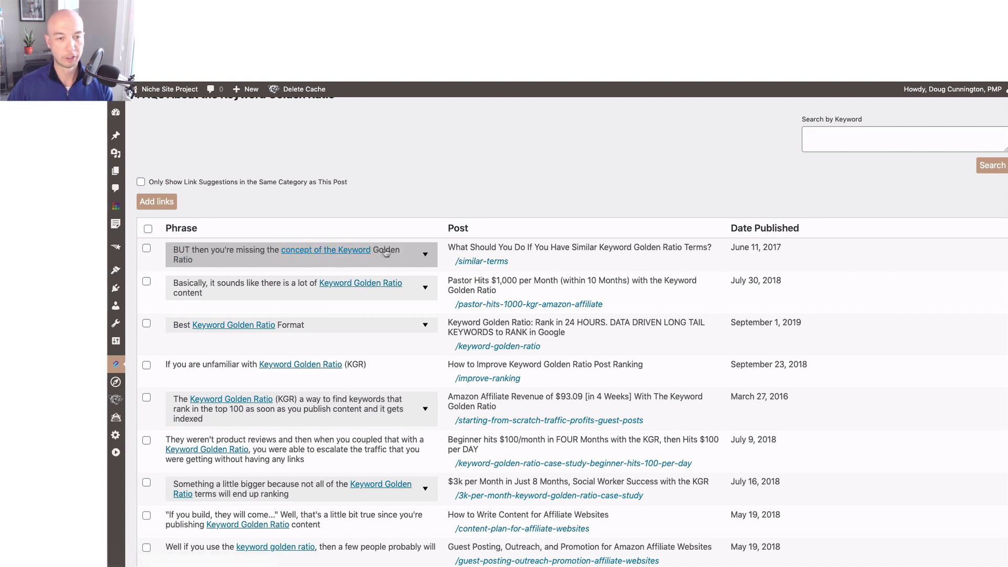
left_click(183, 261)
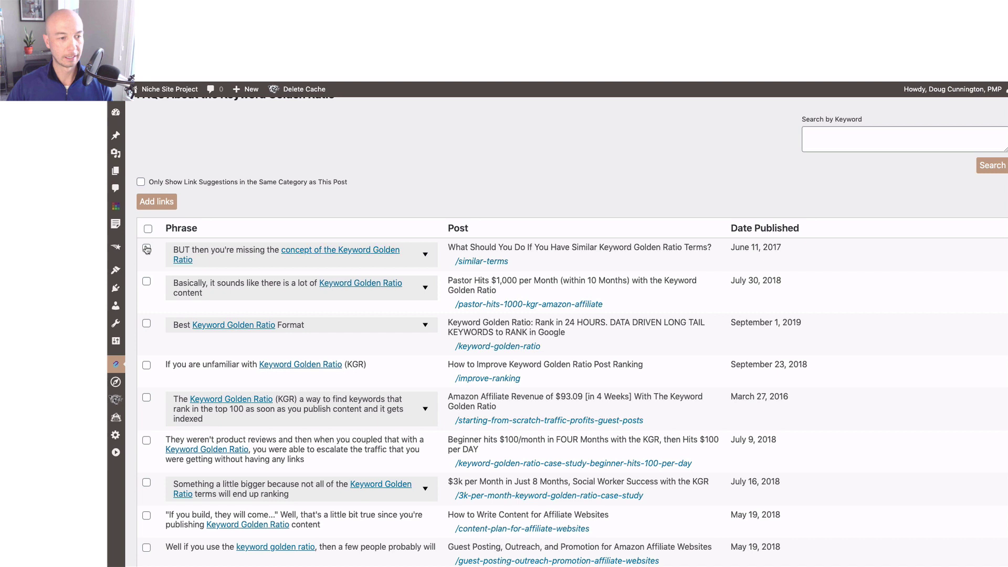
left_click(147, 249)
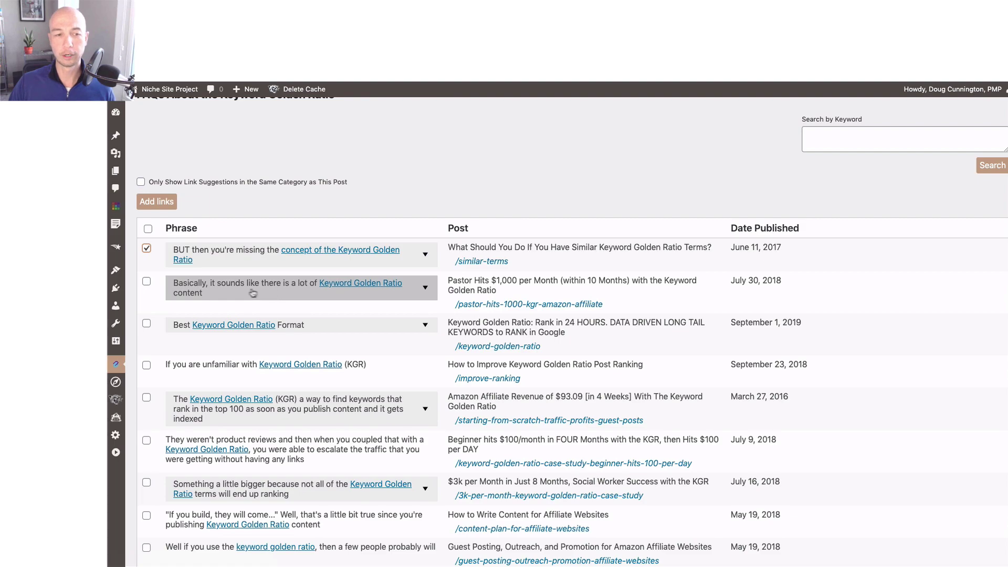
Step: Scroll the suggestions and extend one anchor through 'and how to use it'
scroll(302, 336, "down", 5)
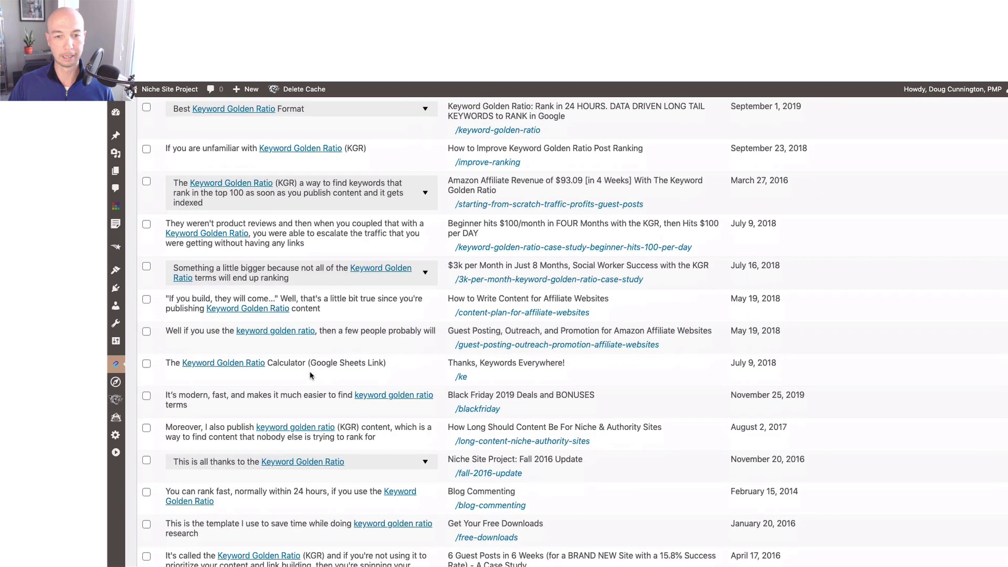
scroll(310, 376, "down", 9)
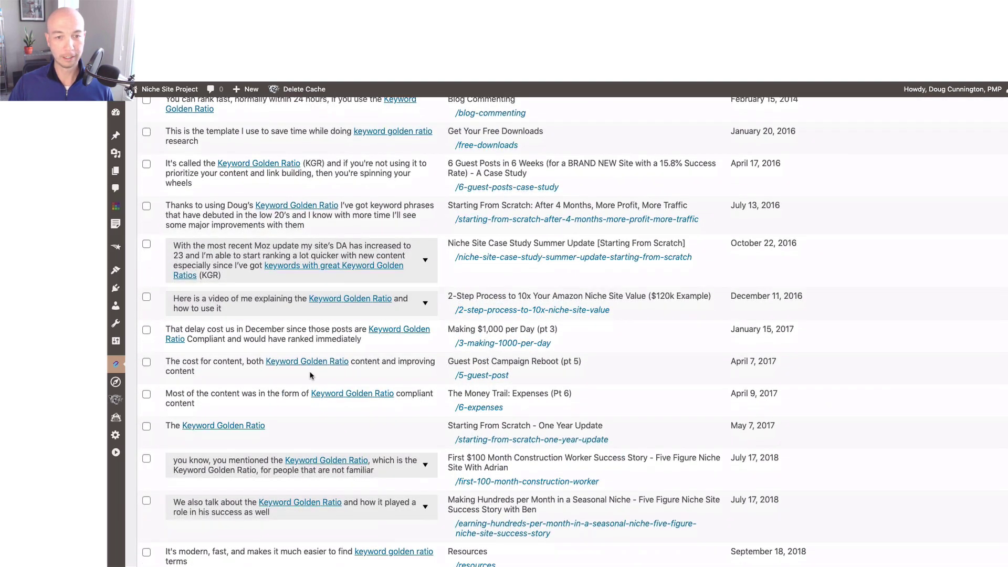
scroll(310, 376, "down", 4)
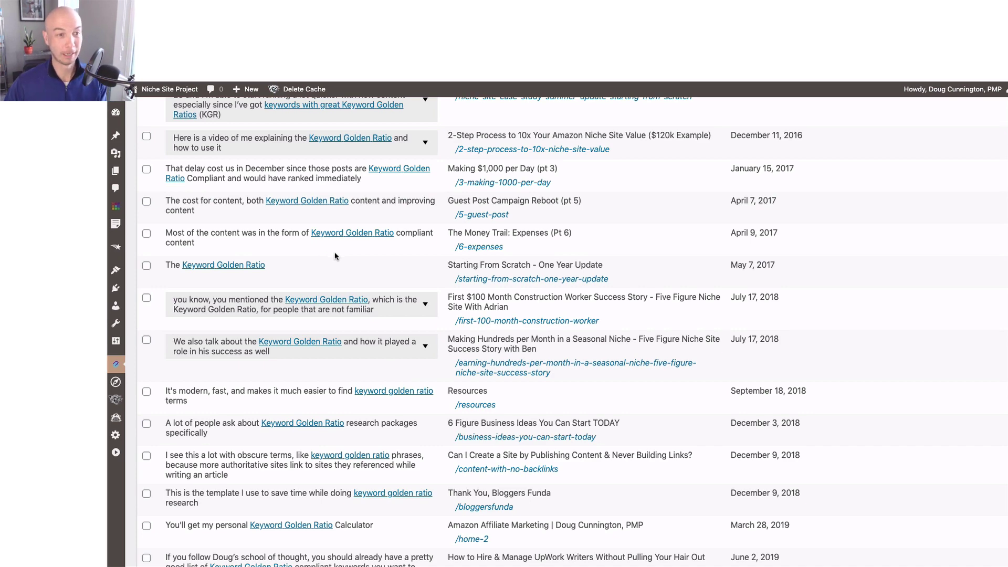
scroll(336, 256, "up", 1)
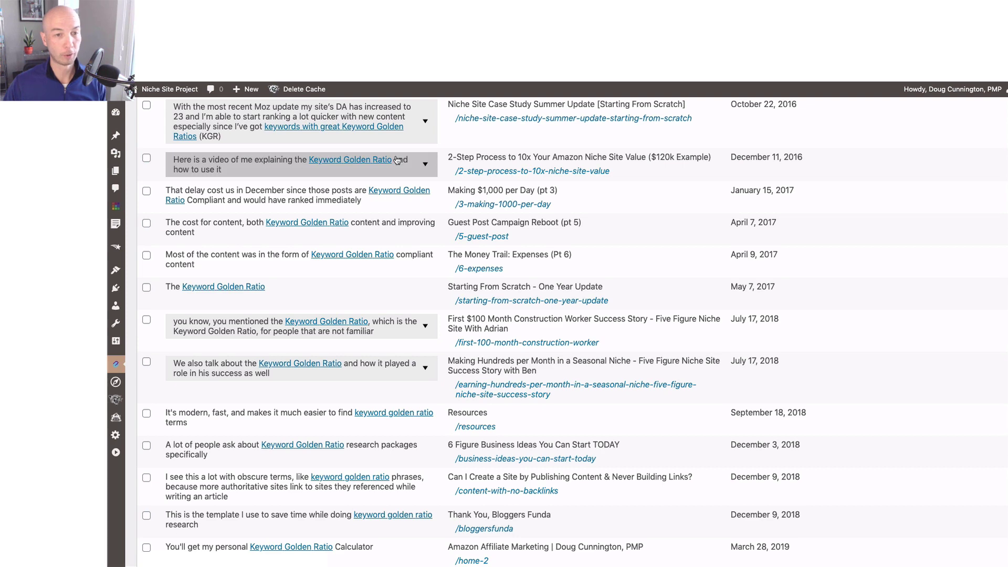
left_click(219, 171)
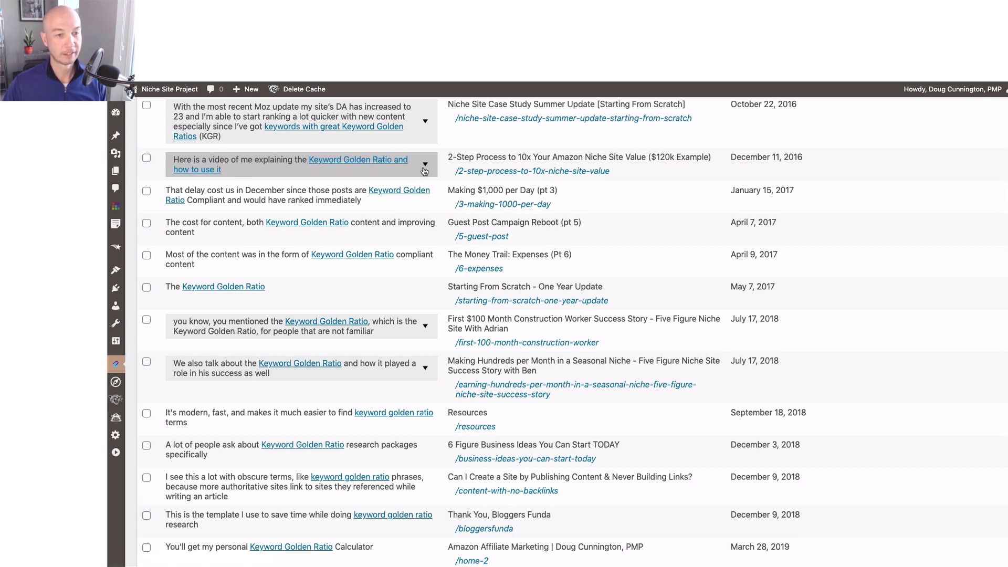
scroll(228, 203, "up", 5)
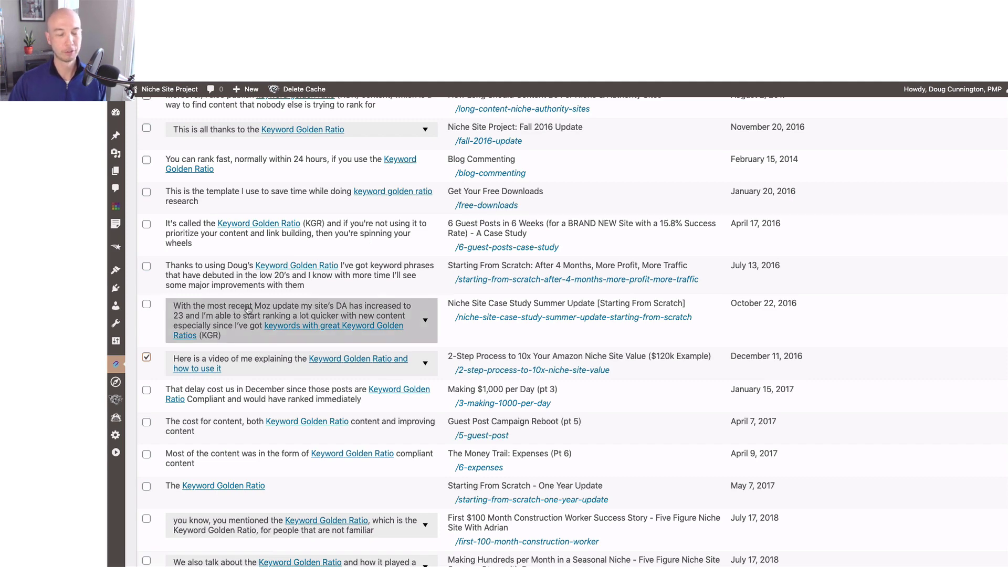
scroll(250, 312, "up", 2)
scroll(250, 312, "up", 1)
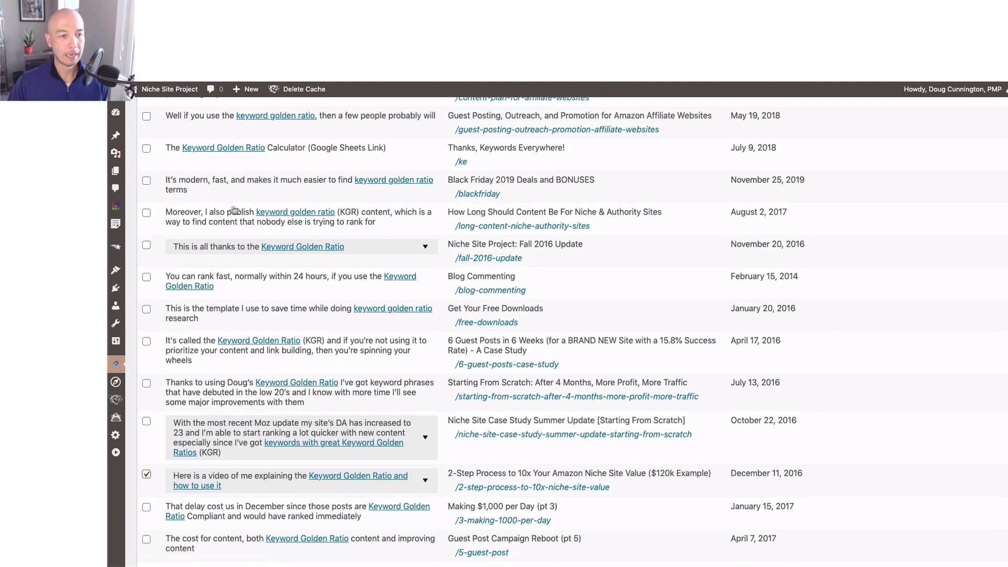
Step: Extend the How Long Should Content Be anchor through 'which is a way to find content' and tick it
left_click(369, 213)
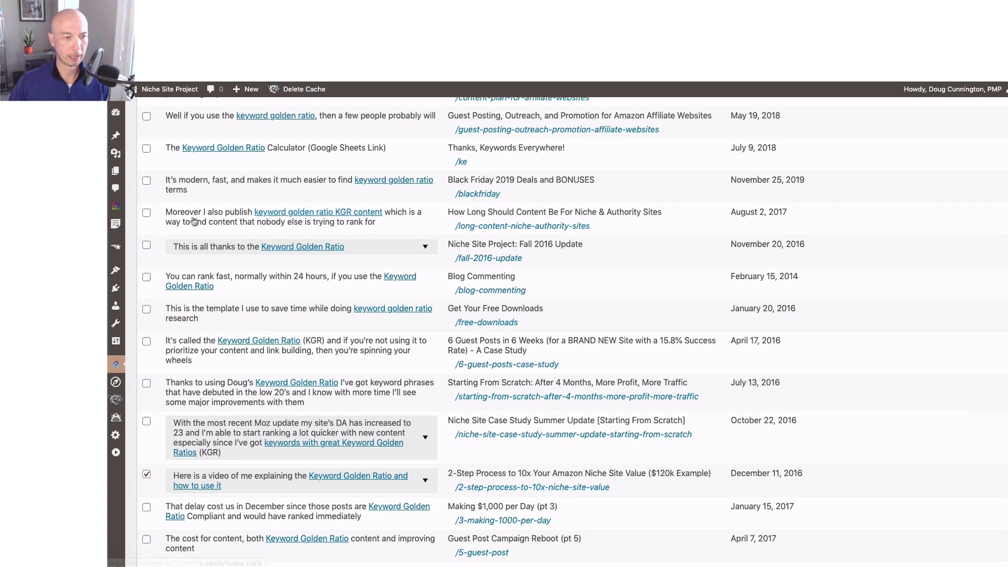
left_click(224, 223)
left_click(146, 213)
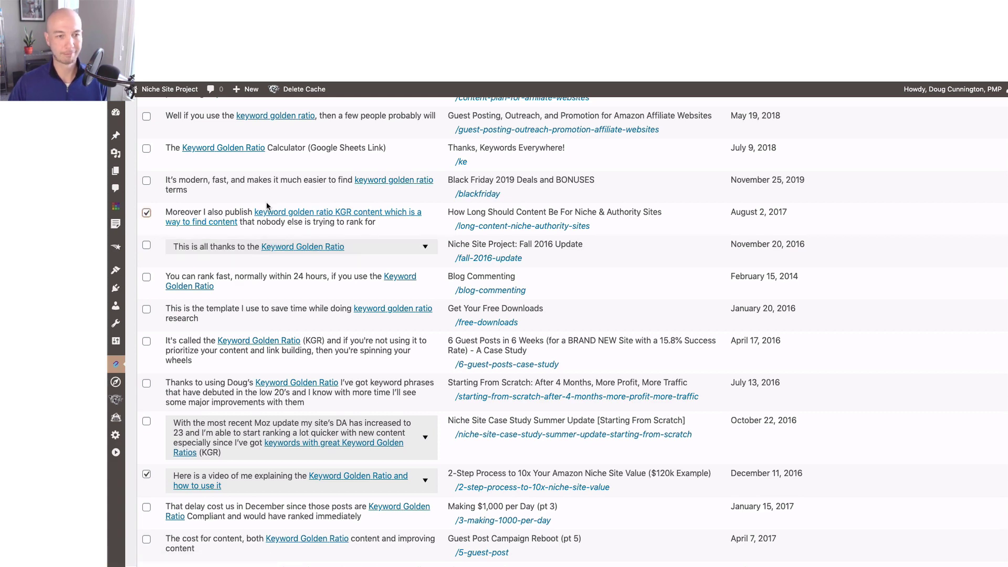
Step: Stretch another suggestion's anchor over its whole ranking-terms clause
scroll(280, 202, "up", 3)
scroll(280, 203, "up", 2)
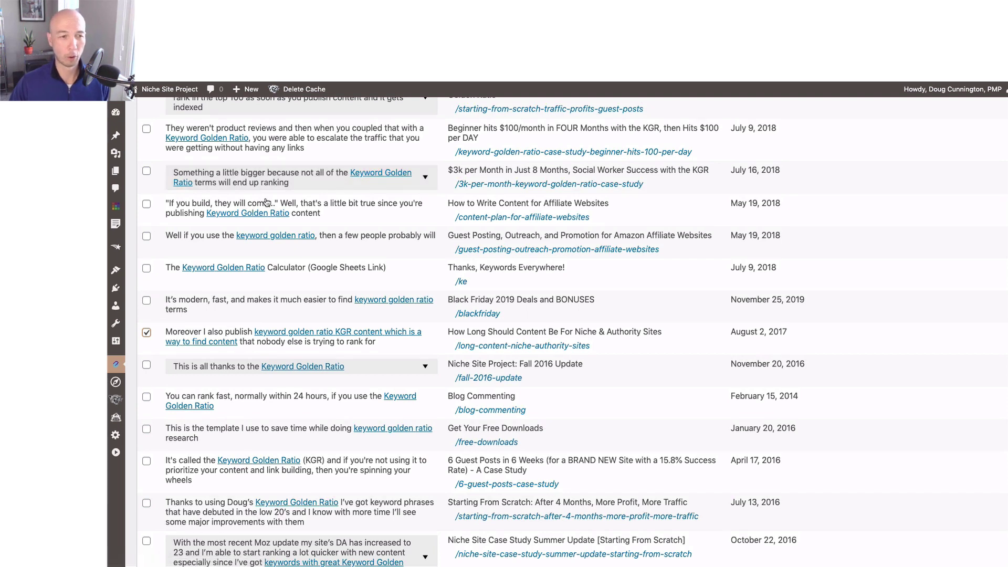
left_click(318, 174)
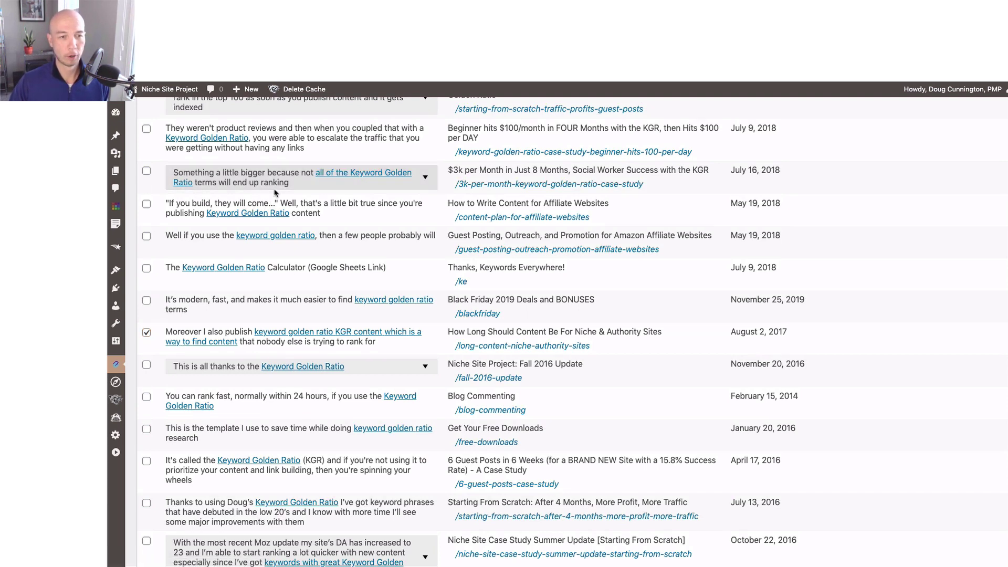
scroll(259, 228, "up", 2)
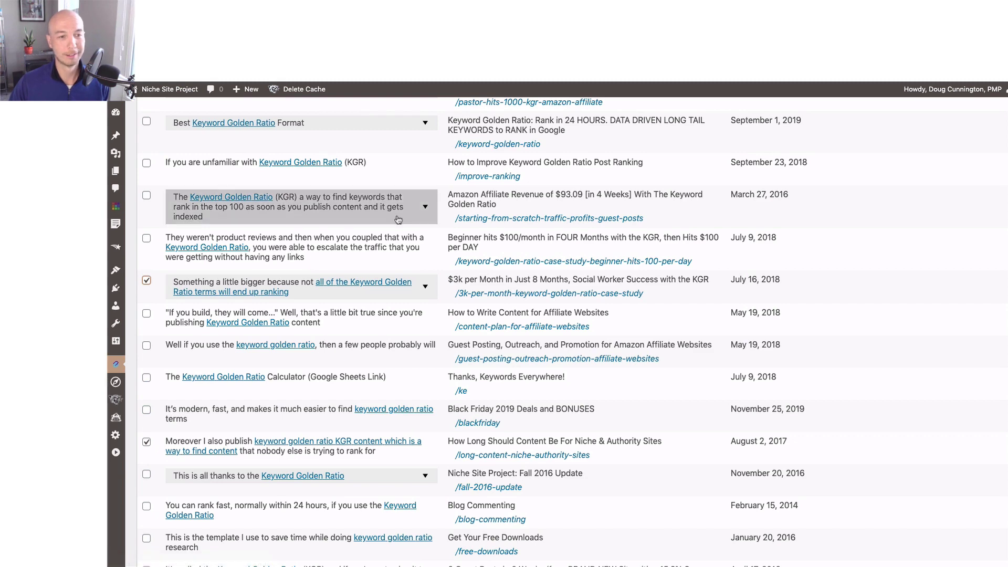
Step: Use the Amazon Affiliate Revenue 'targeted traffic FAST' sentence as the anchor, tick it, and add all chosen links
left_click(425, 207)
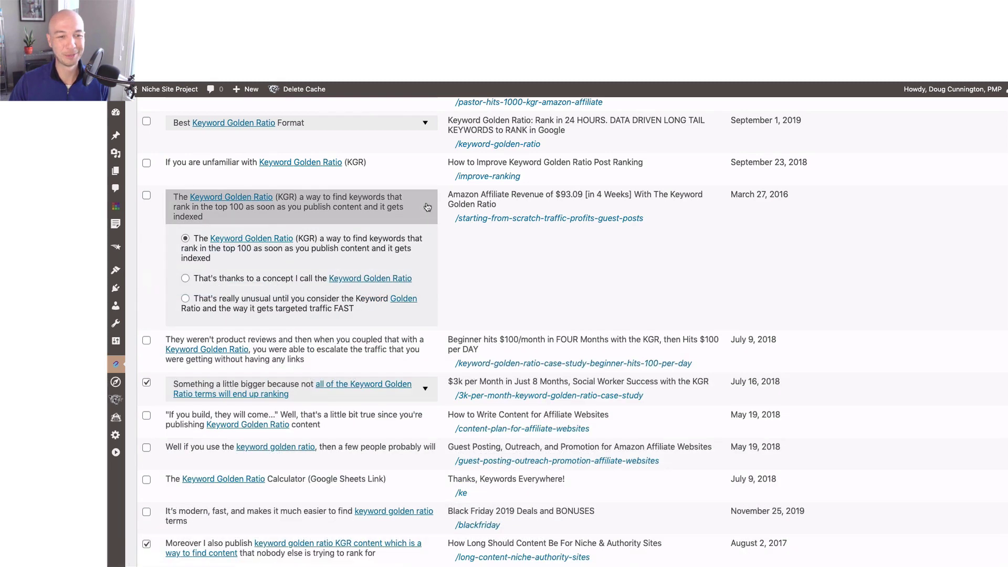
left_click(186, 299)
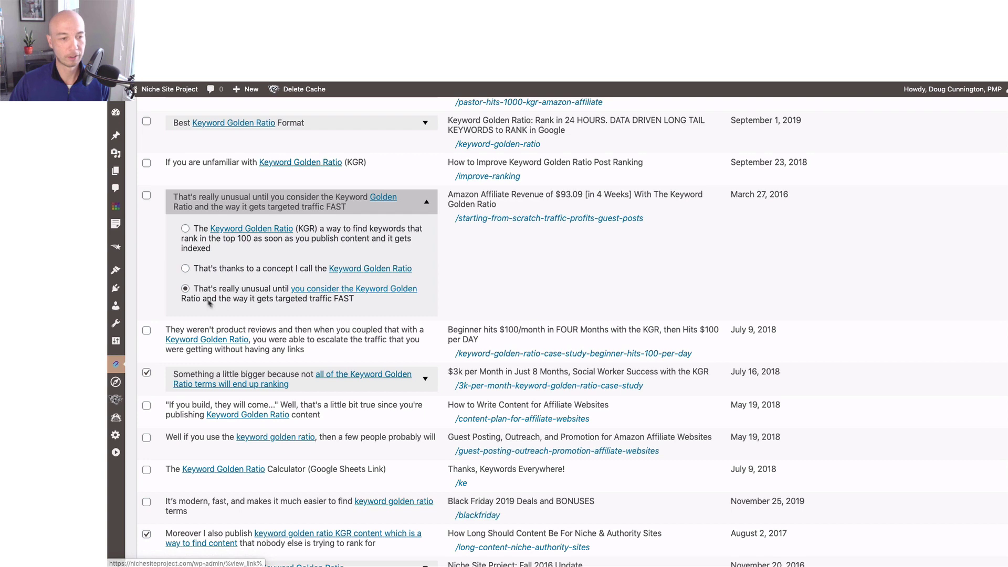
left_click(341, 300)
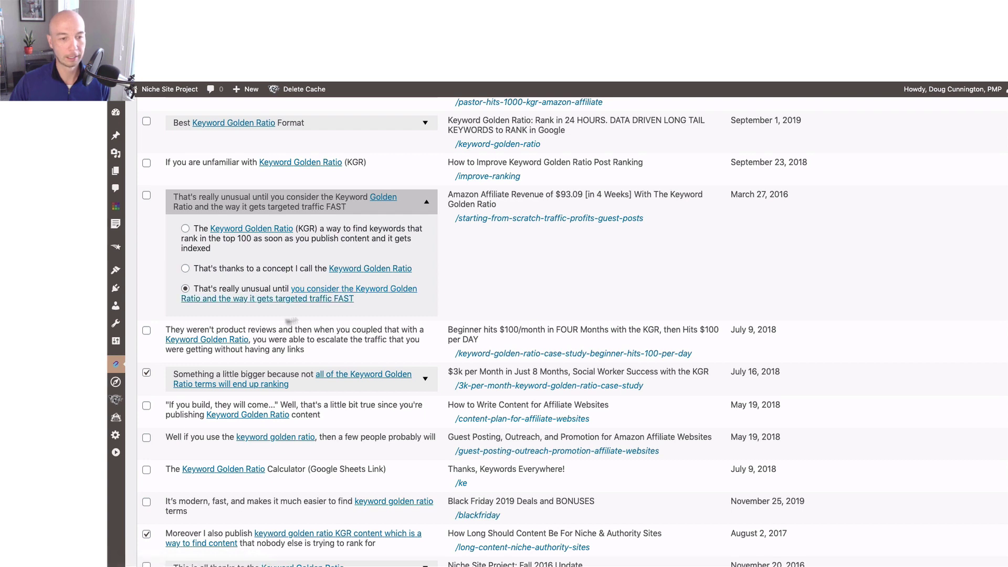
left_click(146, 195)
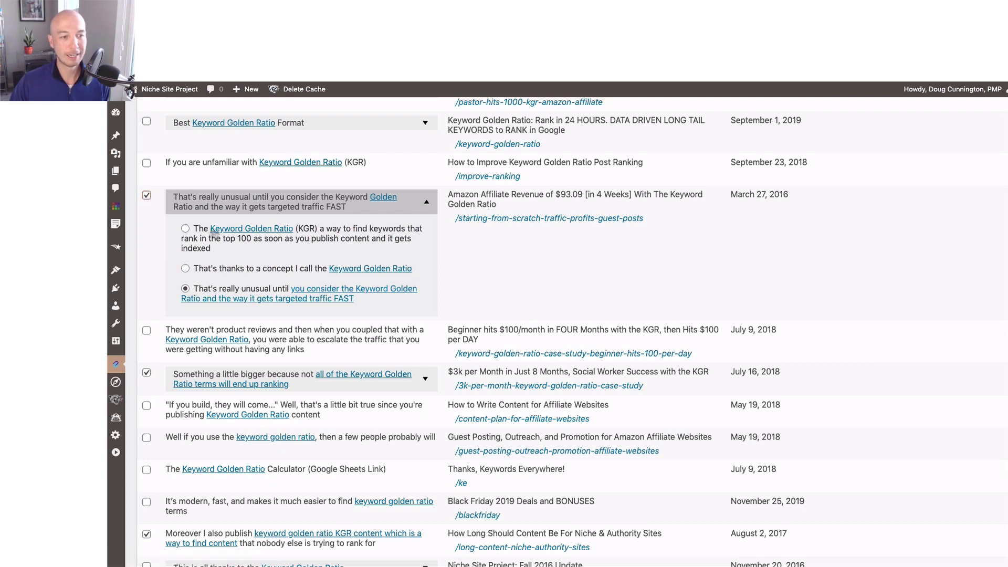
scroll(326, 254, "up", 5)
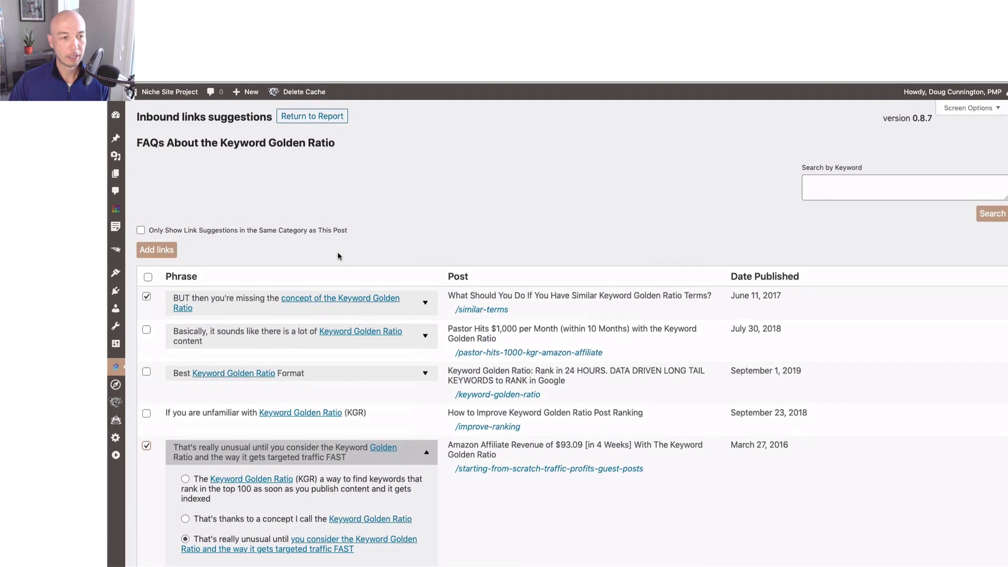
left_click(168, 248)
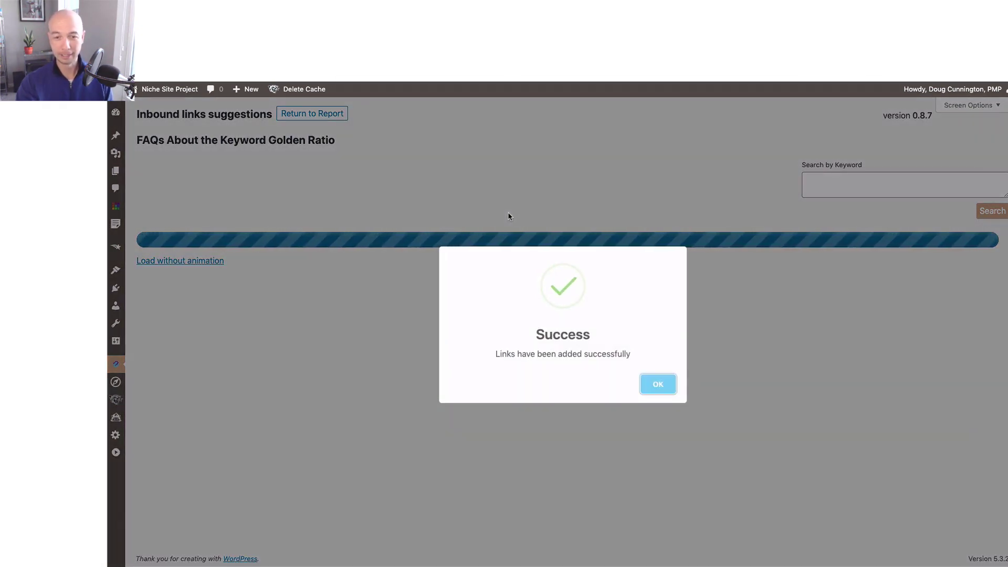
Step: Dismiss the Success confirmation with OK
left_click(658, 384)
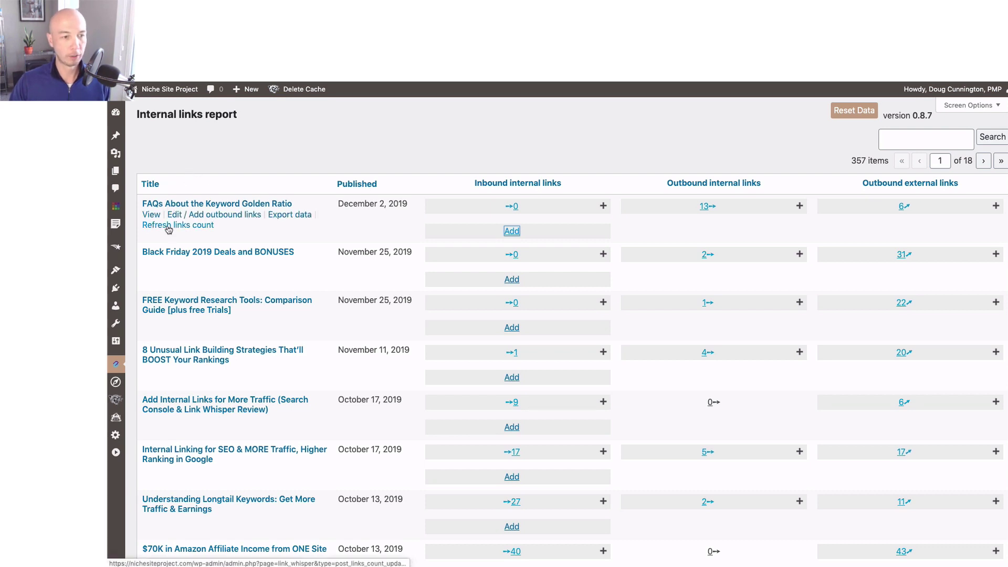
Step: Refresh the FAQs post's link counts and highlight its 'Inbound internal links: 5' line
left_click(168, 229)
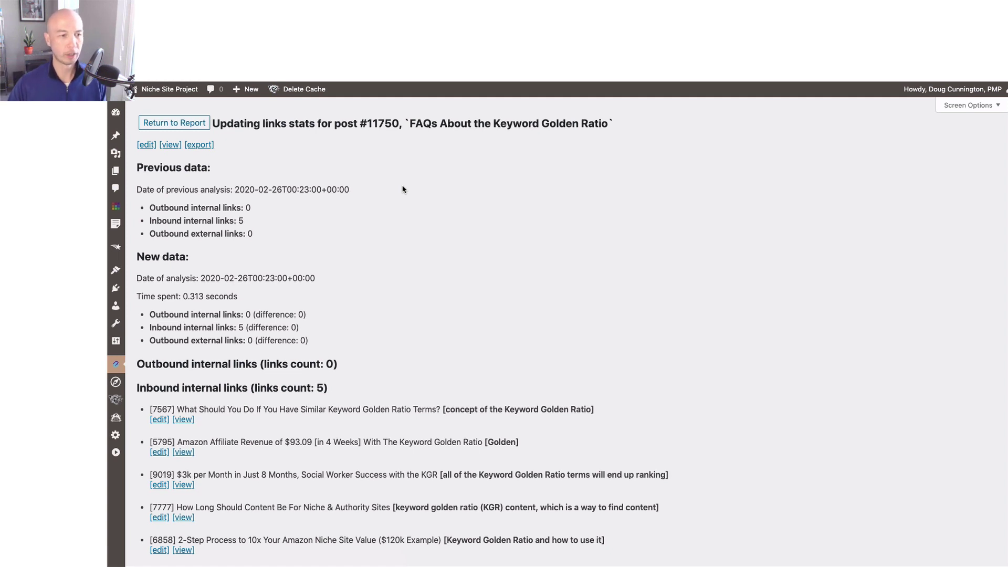
left_click_drag(245, 221, 150, 221)
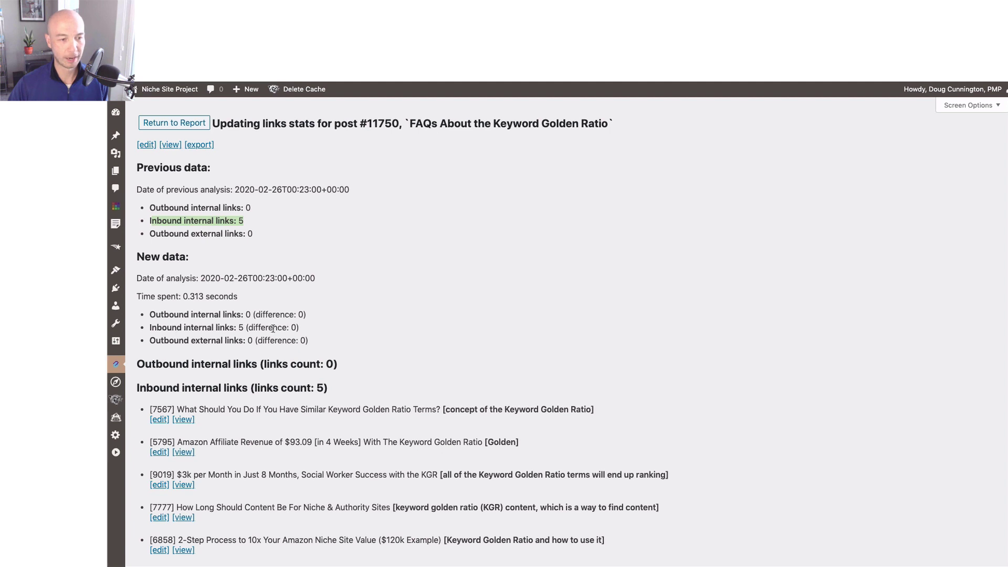
scroll(273, 328, "down", 3)
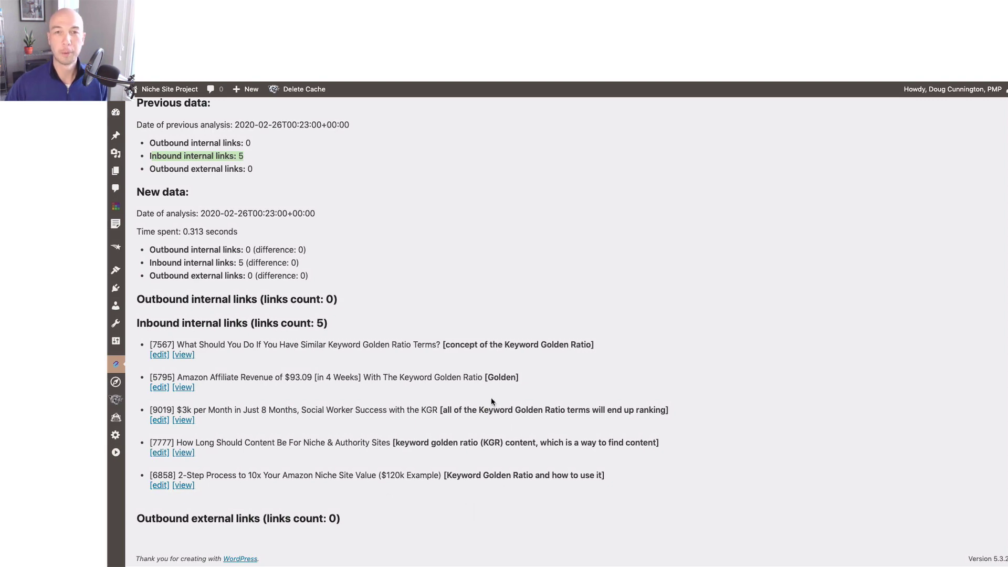
scroll(478, 354, "up", 3)
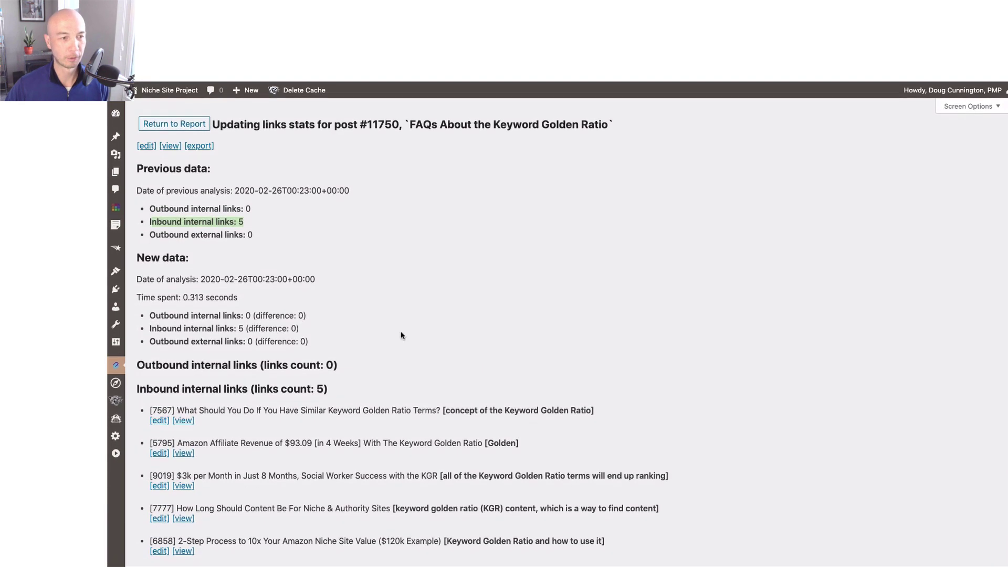
Step: Go back to the Internal links report via Return to Report
left_click(172, 118)
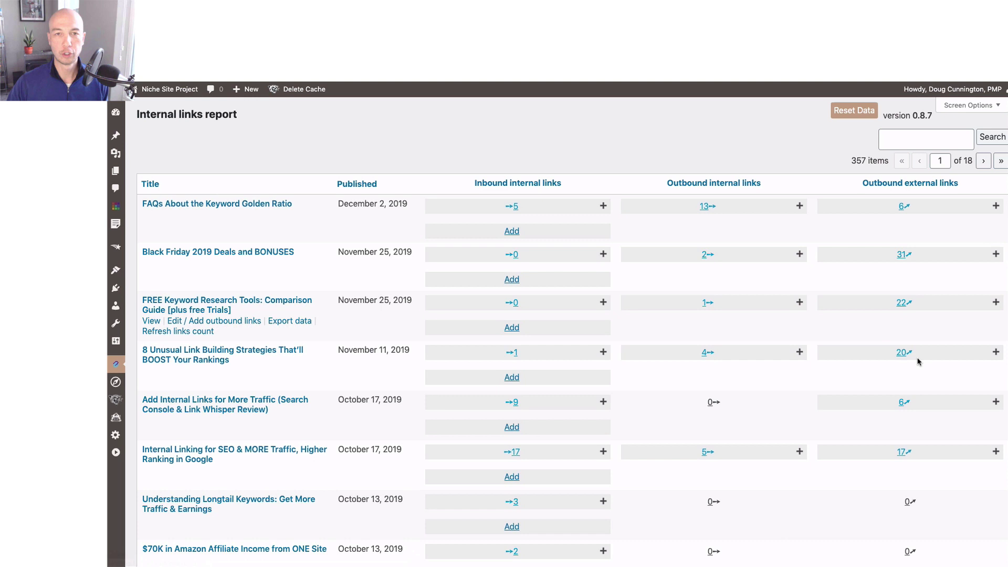